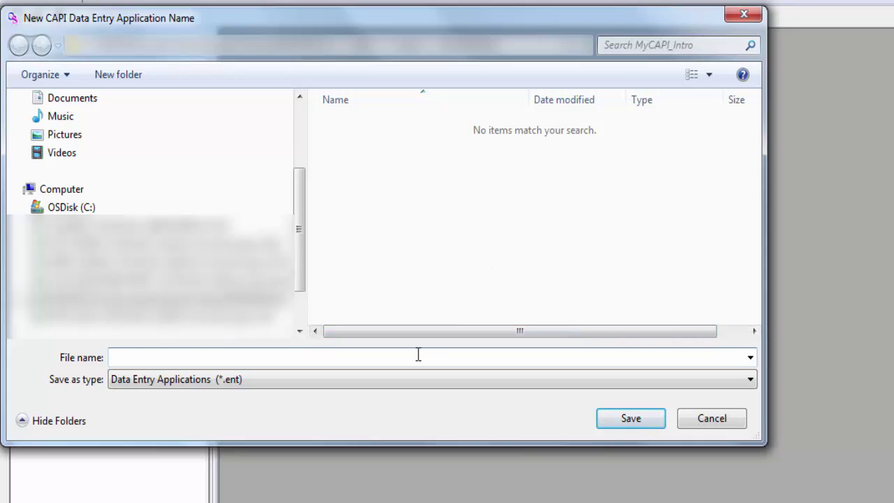
Save the new CAPI data entry application as MyCAPI_Intro and create a new input dictionary named MyCAPI_Intro
{"action": "type", "text": "MyCAPI_Intro"}
{"action": "left_click", "coordinate": [605, 418]}
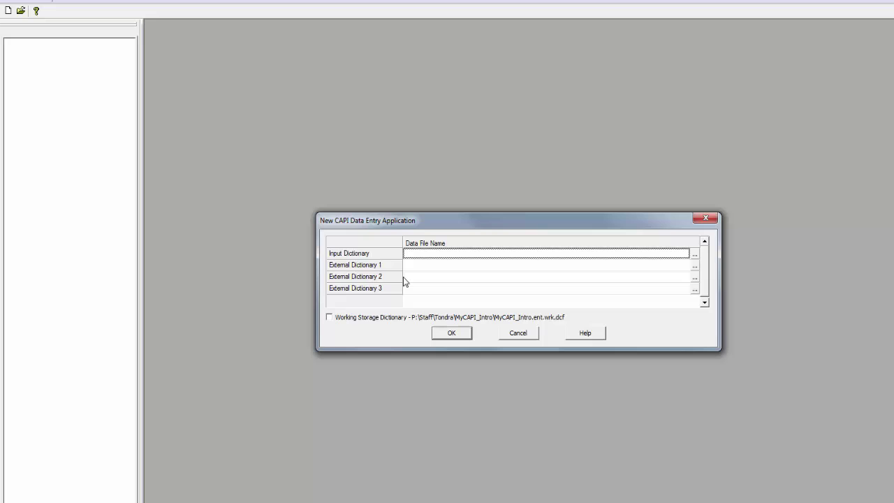
{"action": "left_click", "coordinate": [445, 255]}
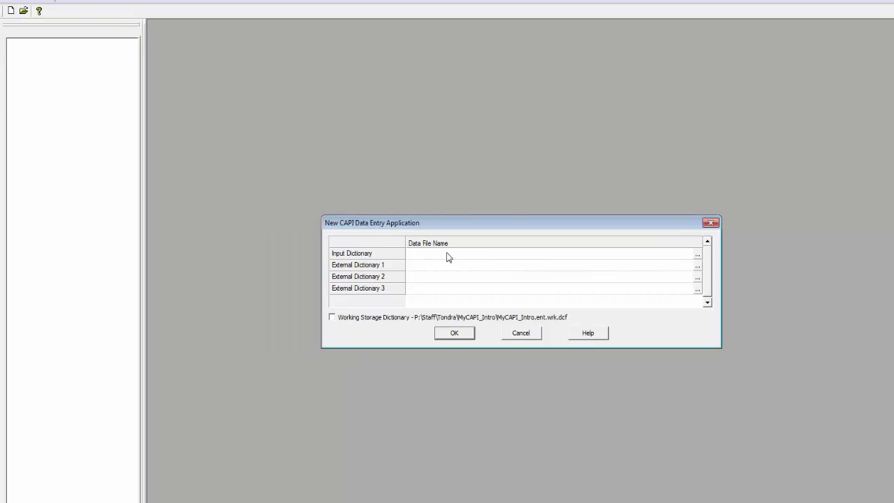
{"action": "type", "text": "MyCAPI_Intro"}
{"action": "left_click", "coordinate": [454, 336]}
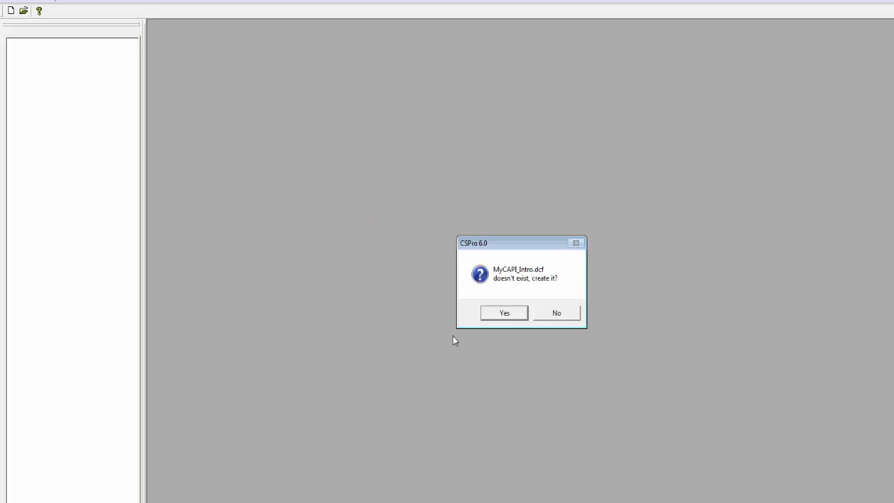
{"action": "left_click", "coordinate": [505, 313]}
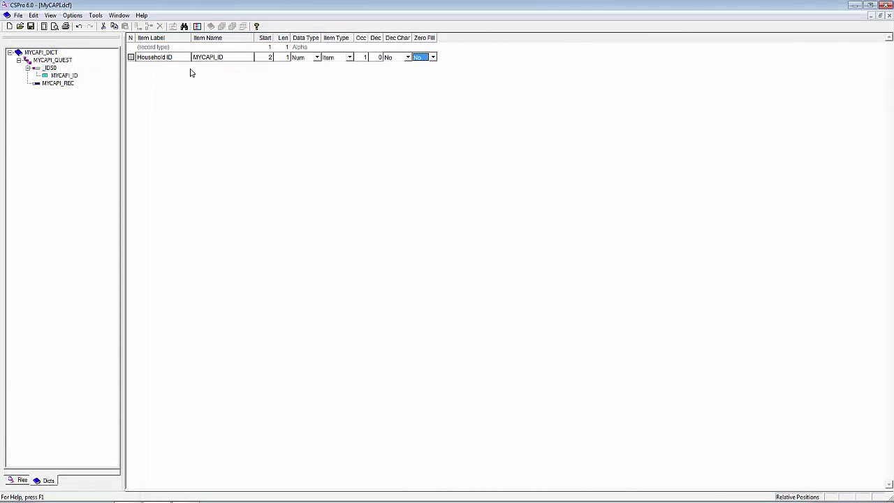
Set up the Person Record in the dictionary and add an alphanumeric Name item with length 20
{"action": "right_click", "coordinate": [58, 83]}
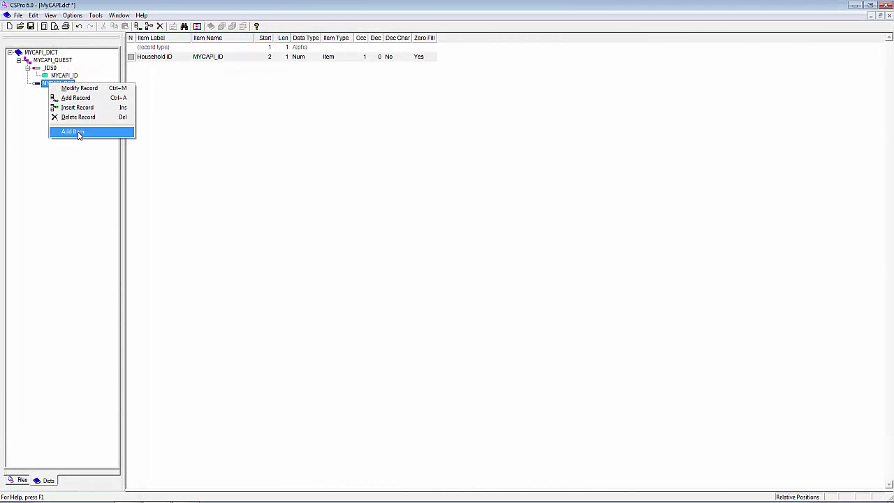
{"action": "left_click", "coordinate": [80, 132]}
{"action": "type", "text": "Person Record"}
{"action": "key", "text": "Return"}
{"action": "type", "text": "Name"}
{"action": "key", "text": "Tab"}
{"action": "type", "text": "20"}
{"action": "key", "text": "Return"}
Add the numeric items Sex and Relationship to the person record
{"action": "type", "text": "Sex"}
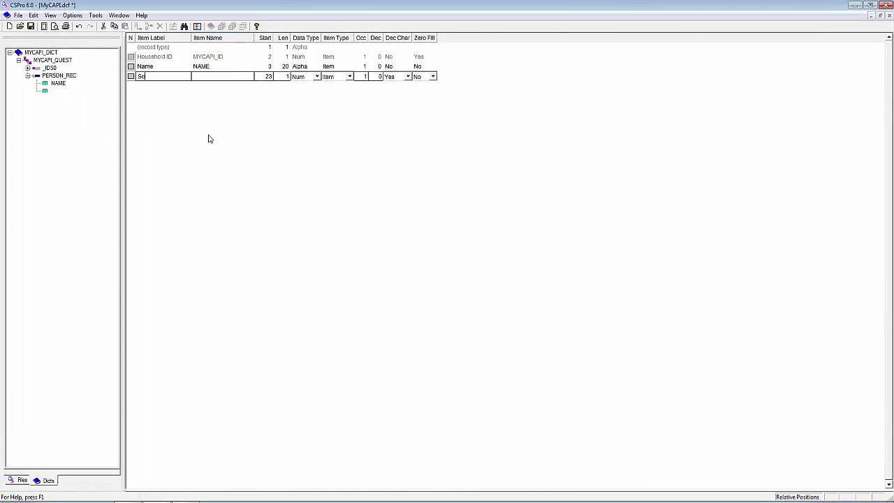
{"action": "key", "text": "Return"}
{"action": "type", "text": "Relationship"}
{"action": "key", "text": "Return"}
Add an Age item with length 3 and a Literate item to the person record
{"action": "type", "text": "Age"}
{"action": "key", "text": "Tab"}
{"action": "key", "text": "Tab"}
{"action": "key", "text": "Tab"}
{"action": "type", "text": "3"}
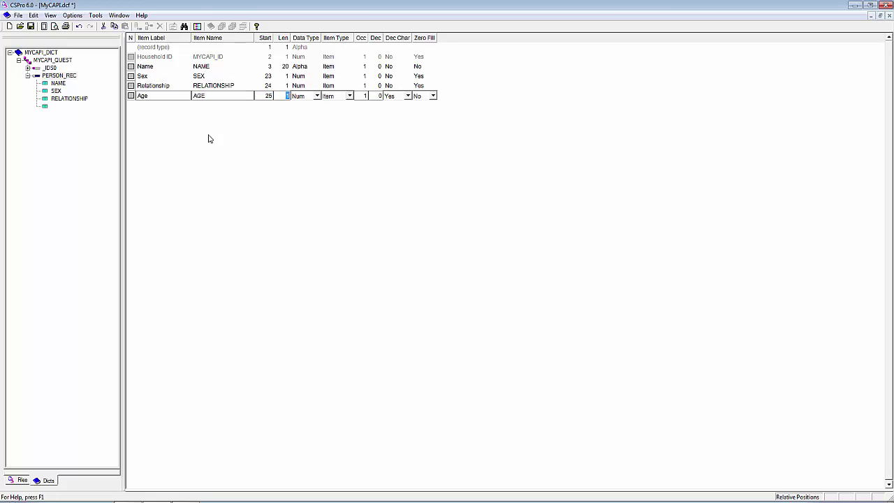
{"action": "key", "text": "Return"}
{"action": "type", "text": "Literate"}
{"action": "key", "text": "Return"}
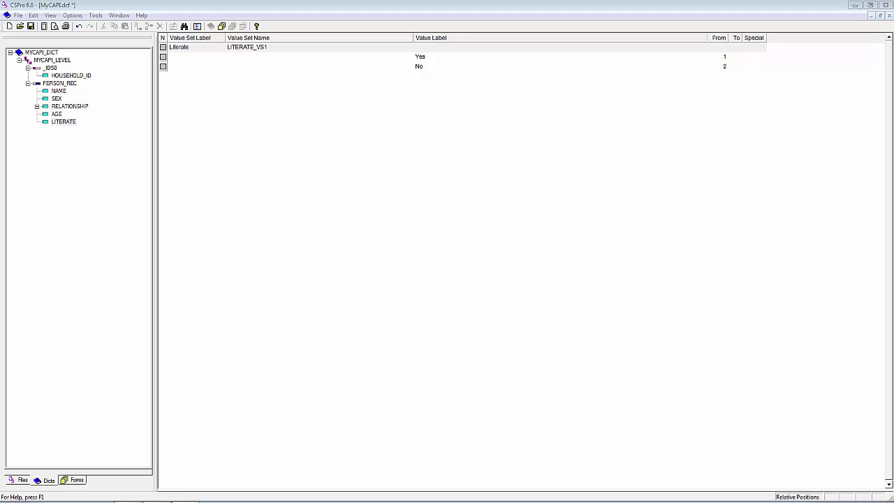
Review the Household ID item and the items of the person record in the dictionary
{"action": "left_click", "coordinate": [48, 67]}
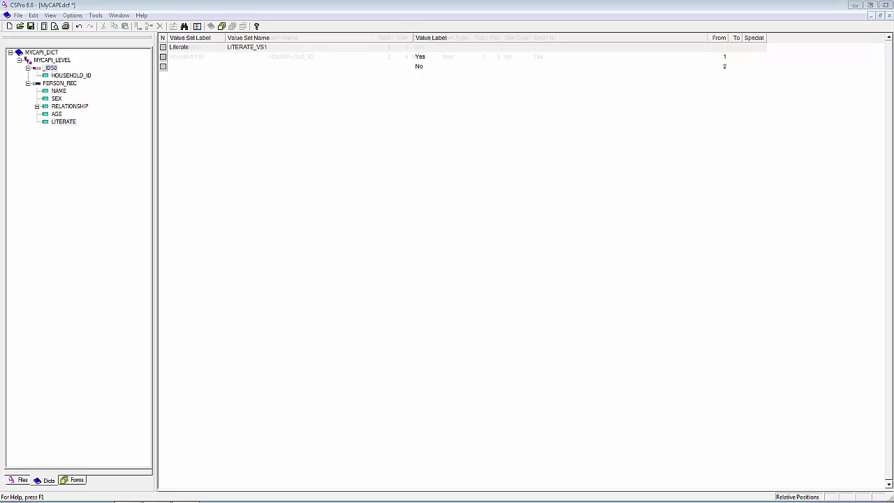
{"action": "left_click", "coordinate": [336, 60]}
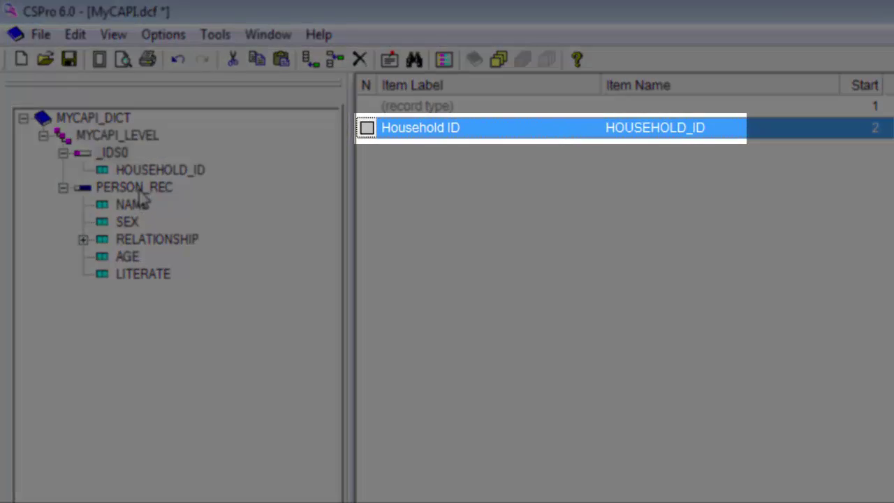
{"action": "left_click", "coordinate": [141, 192]}
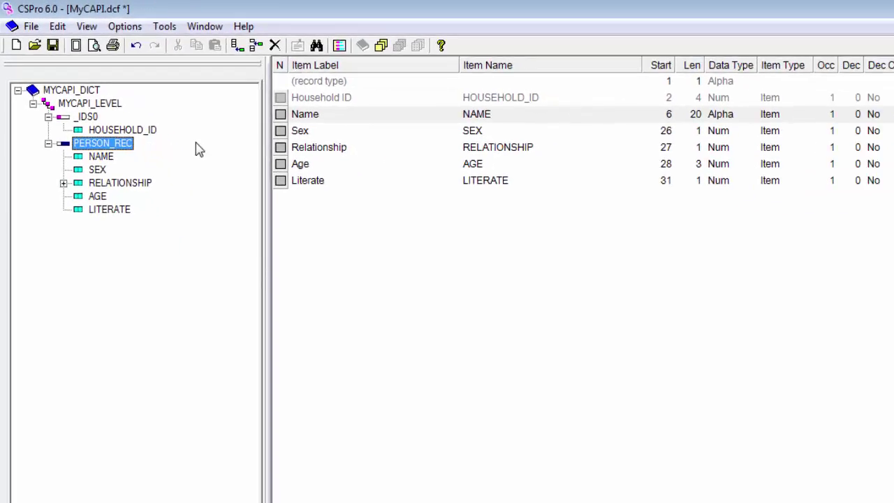
{"action": "left_click", "coordinate": [278, 70]}
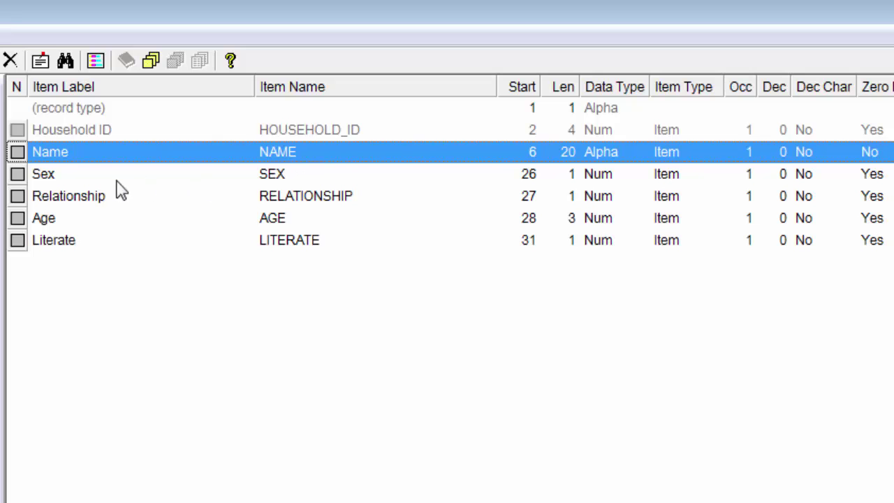
{"action": "left_click", "coordinate": [66, 180]}
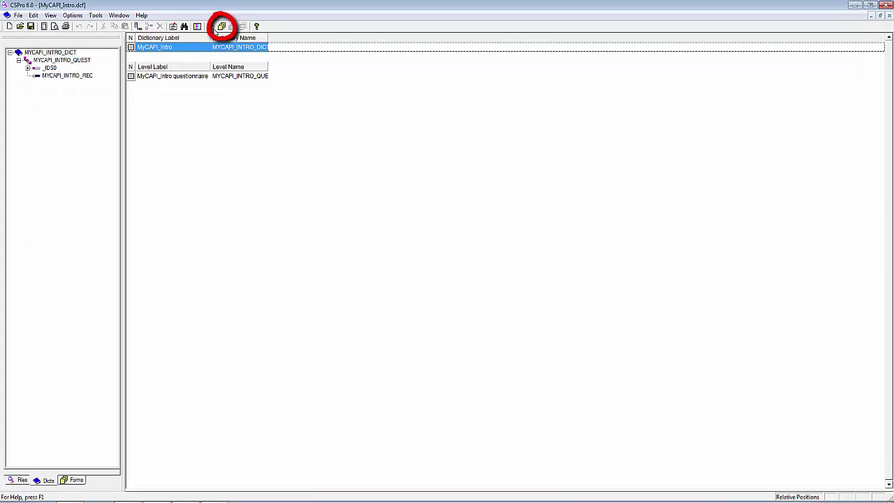
Generate forms from the input dictionary with Don't Roster and Use Extended Controls, and show the person record form
{"action": "left_click", "coordinate": [223, 27]}
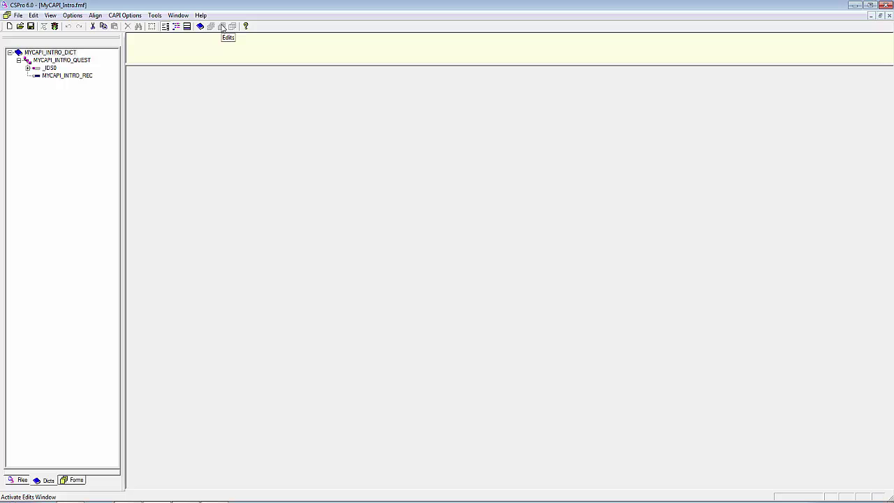
{"action": "left_click", "coordinate": [32, 17]}
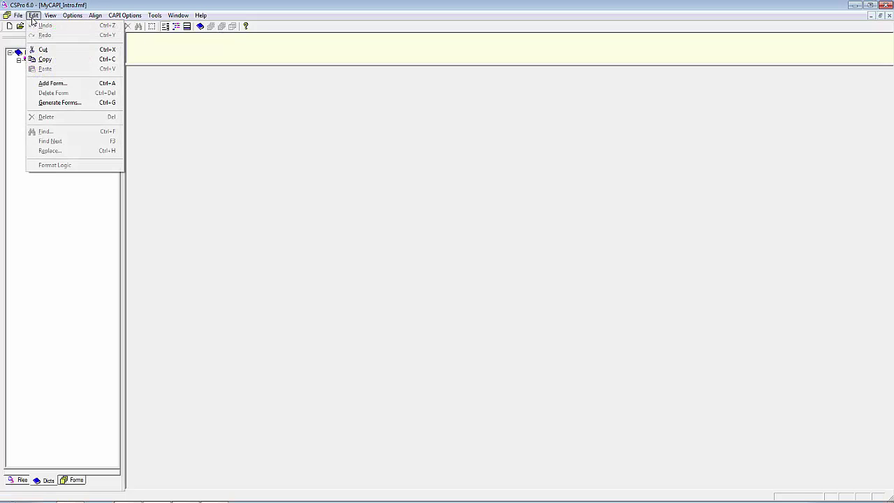
{"action": "left_click", "coordinate": [69, 104]}
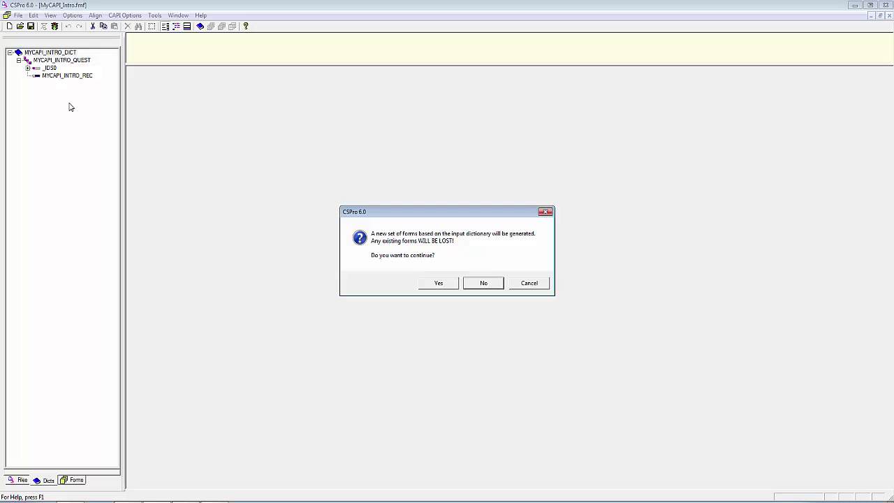
{"action": "left_click", "coordinate": [452, 286]}
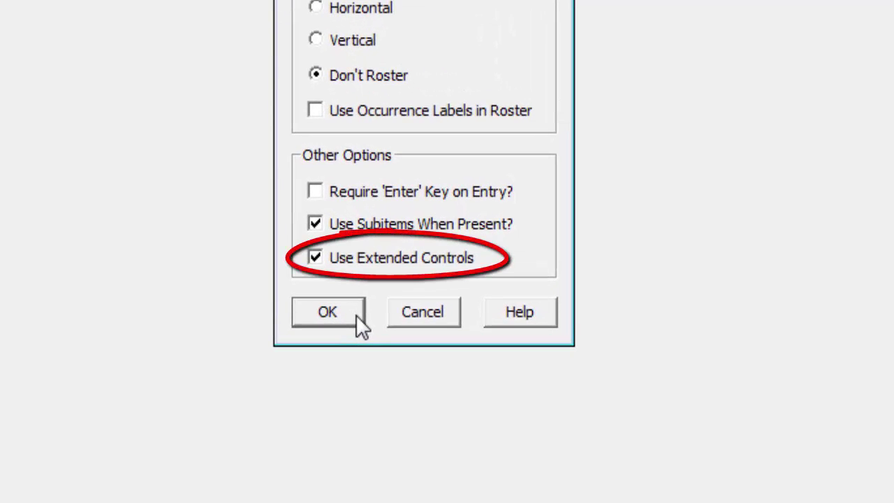
{"action": "left_click", "coordinate": [355, 314]}
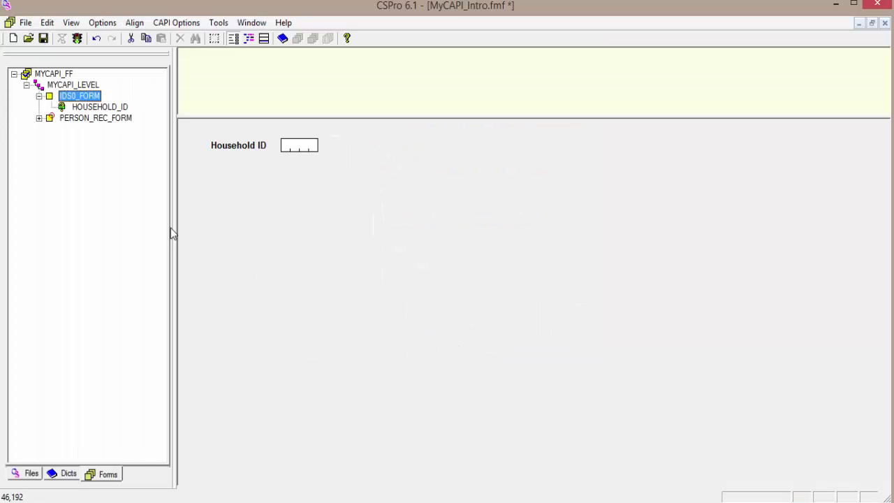
{"action": "left_click", "coordinate": [99, 120]}
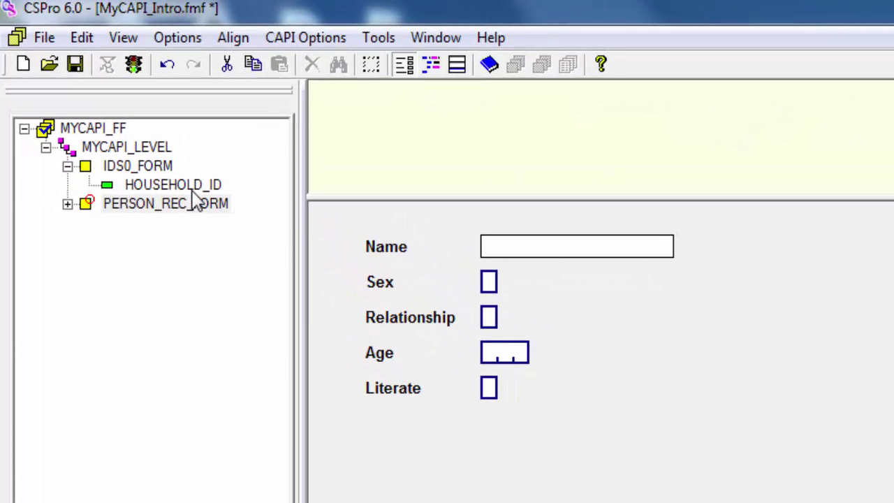
Write the HOUSEHOLD_ID question text "Instruction to the Enumerator: Enter the household ID" and make it italic
{"action": "left_click", "coordinate": [196, 192]}
{"action": "right_click", "coordinate": [197, 201]}
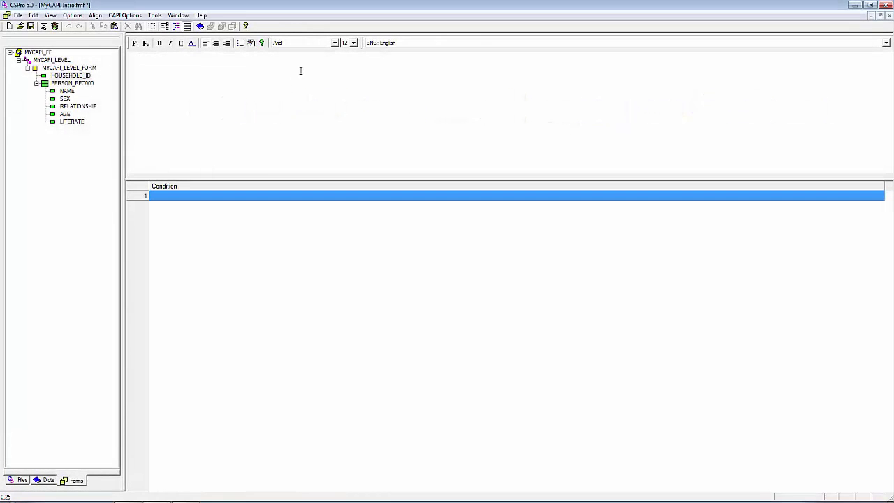
{"action": "type", "text": "Instruction to the Enumerator: Enter the"}
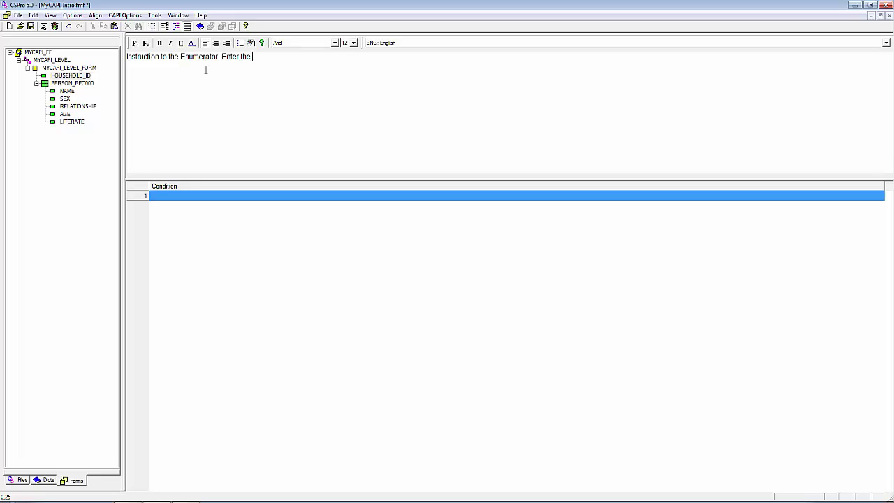
{"action": "type", "text": " household ID"}
{"action": "key", "text": "ctrl+a"}
{"action": "key", "text": "ctrl+i"}
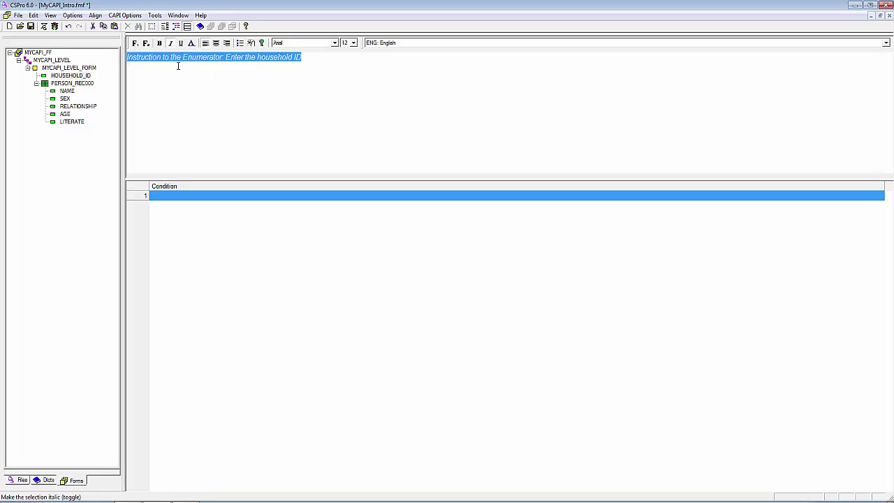
{"action": "left_click", "coordinate": [36, 83]}
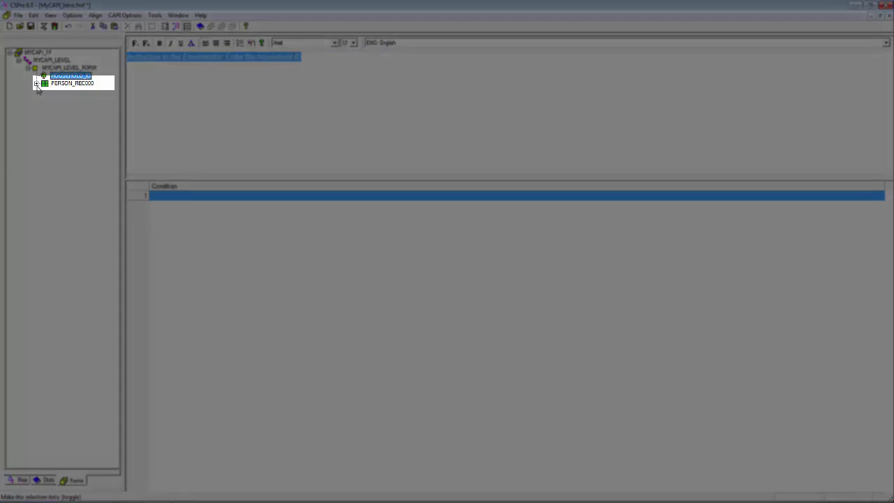
{"action": "left_click", "coordinate": [36, 83]}
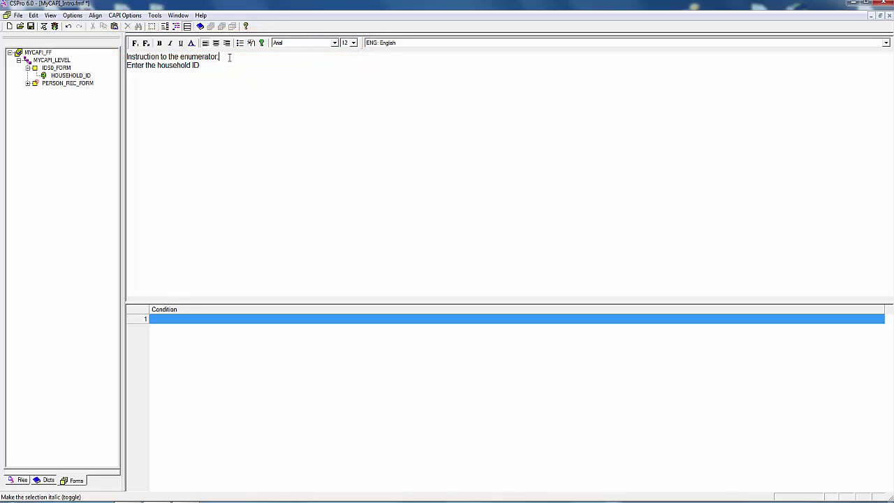
Italicize the line "Instruction to the enumerator:" in the HOUSEHOLD_ID question text
{"action": "left_click_drag", "start_coordinate": [220, 57], "coordinate": [122, 58]}
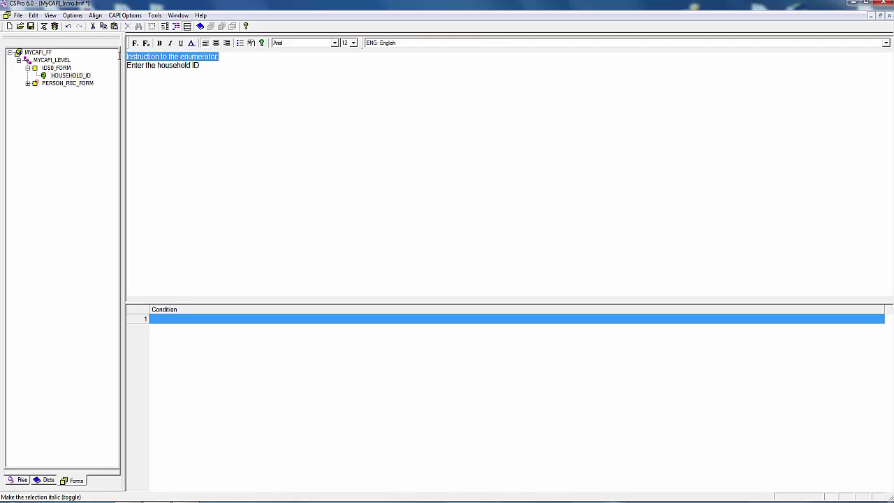
{"action": "left_click", "coordinate": [170, 43]}
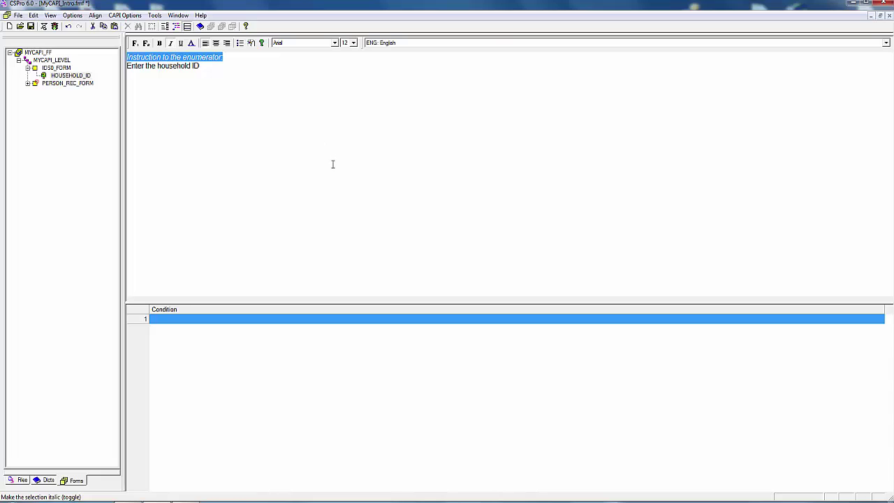
{"action": "left_click", "coordinate": [408, 210]}
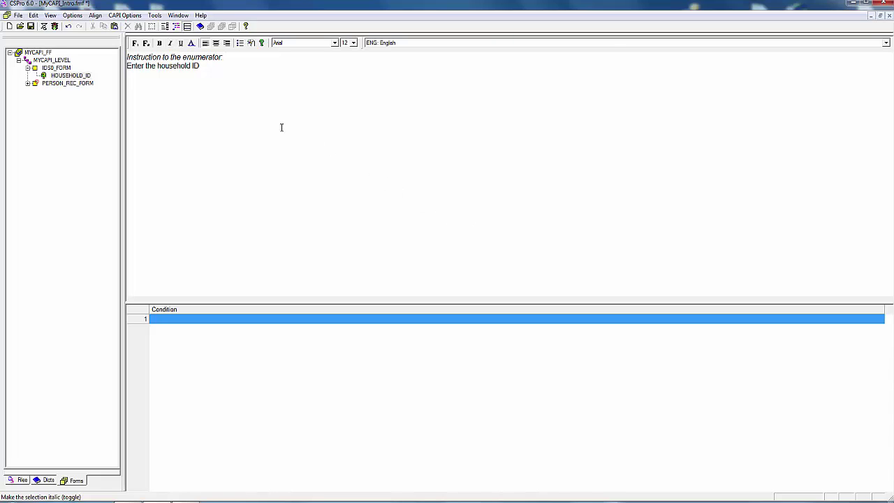
Format the words "household ID" in the question text as red and bold
{"action": "left_click_drag", "start_coordinate": [200, 66], "coordinate": [157, 66]}
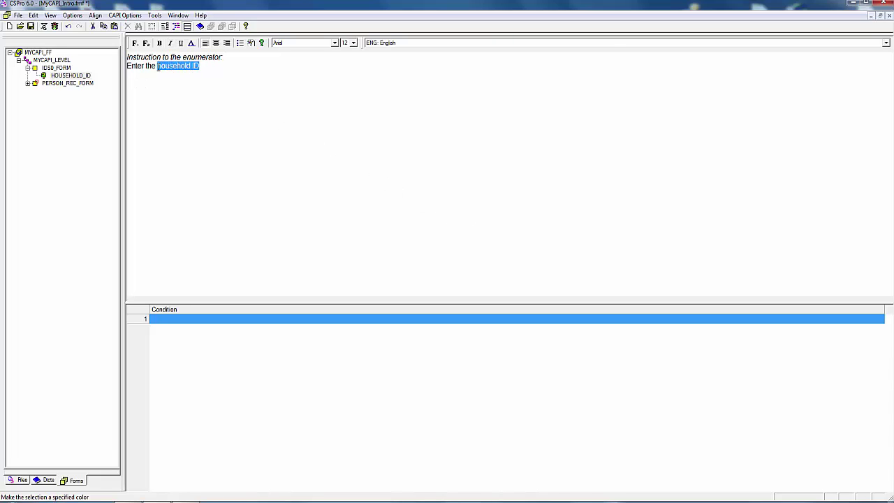
{"action": "left_click", "coordinate": [190, 44]}
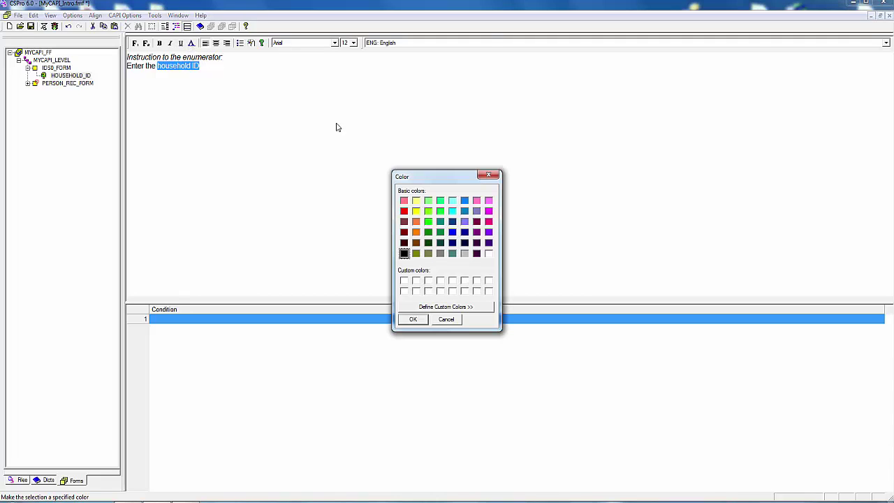
{"action": "left_click", "coordinate": [404, 211]}
{"action": "left_click", "coordinate": [413, 320]}
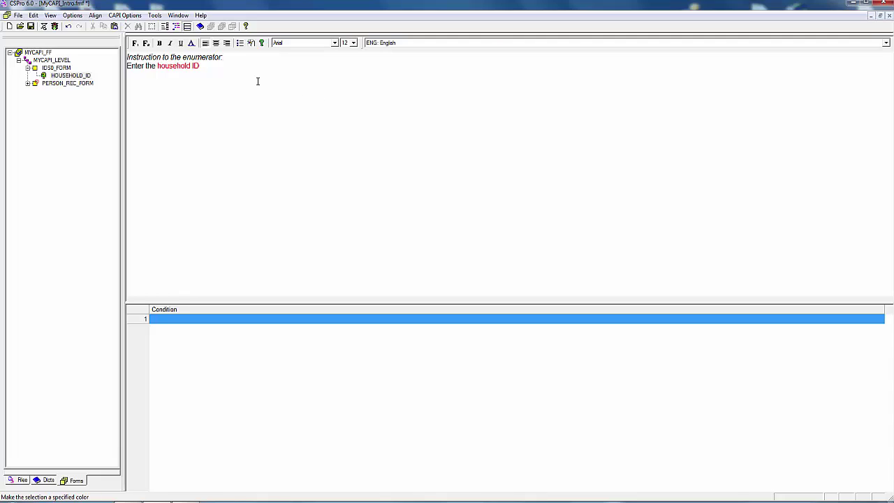
{"action": "left_click_drag", "start_coordinate": [205, 66], "coordinate": [156, 66]}
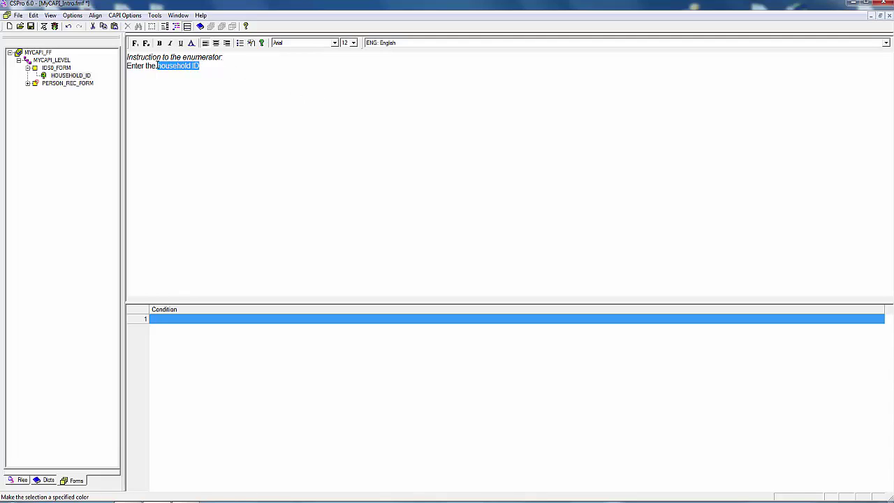
{"action": "left_click", "coordinate": [160, 43]}
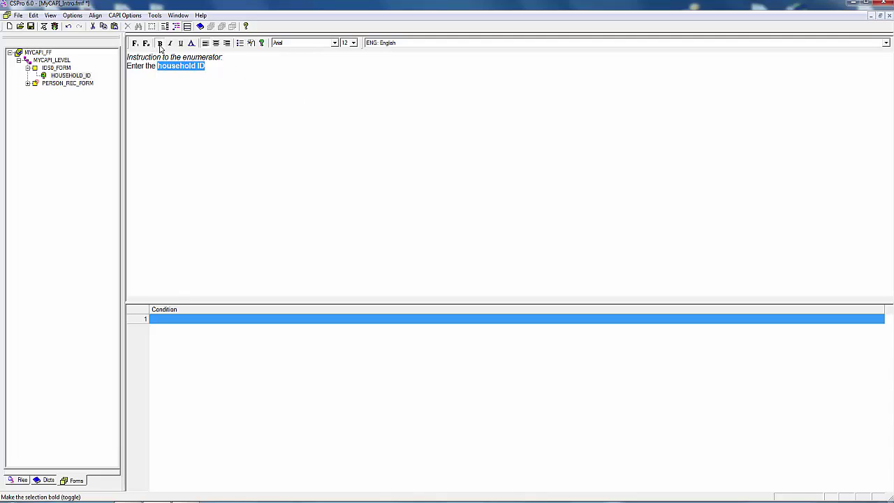
{"action": "left_click", "coordinate": [294, 158]}
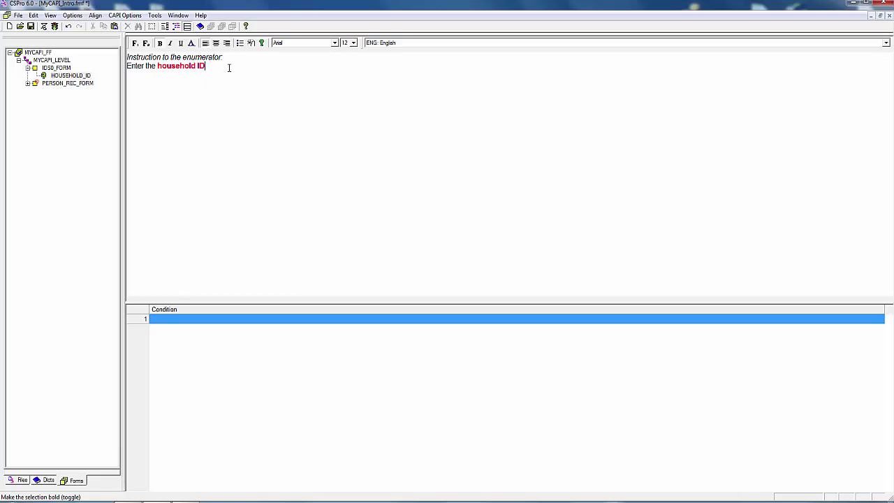
Set the font size of the line "Enter the household ID" to 20
{"action": "left_click_drag", "start_coordinate": [229, 68], "coordinate": [122, 66]}
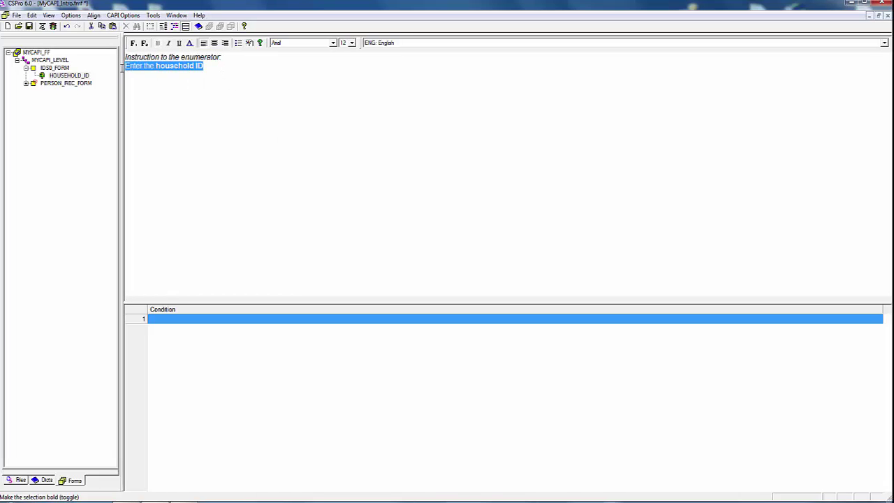
{"action": "left_click", "coordinate": [352, 43]}
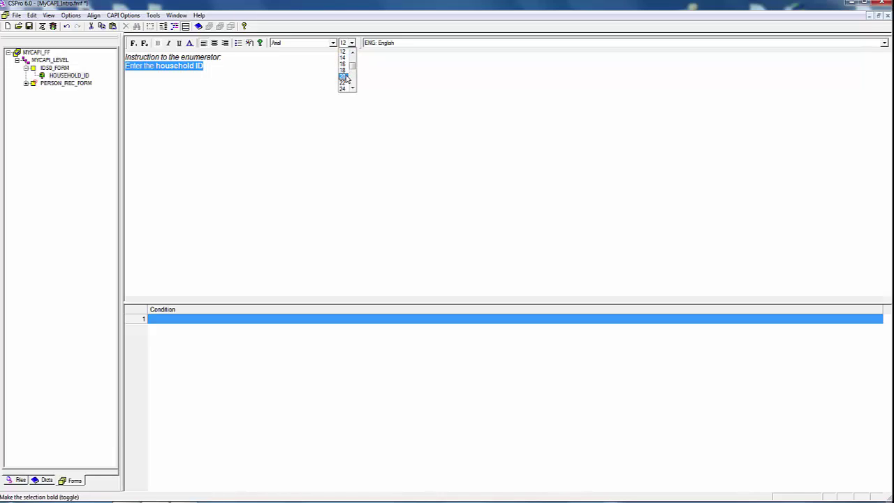
{"action": "left_click", "coordinate": [343, 76]}
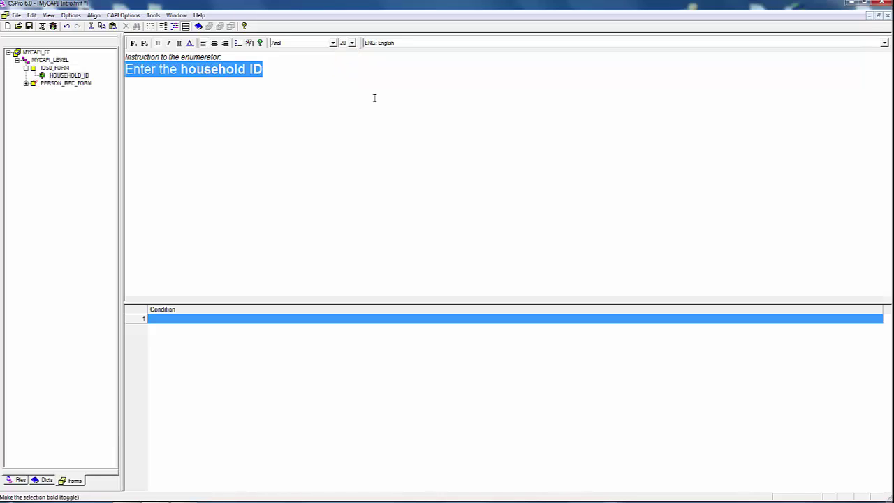
{"action": "left_click", "coordinate": [418, 141]}
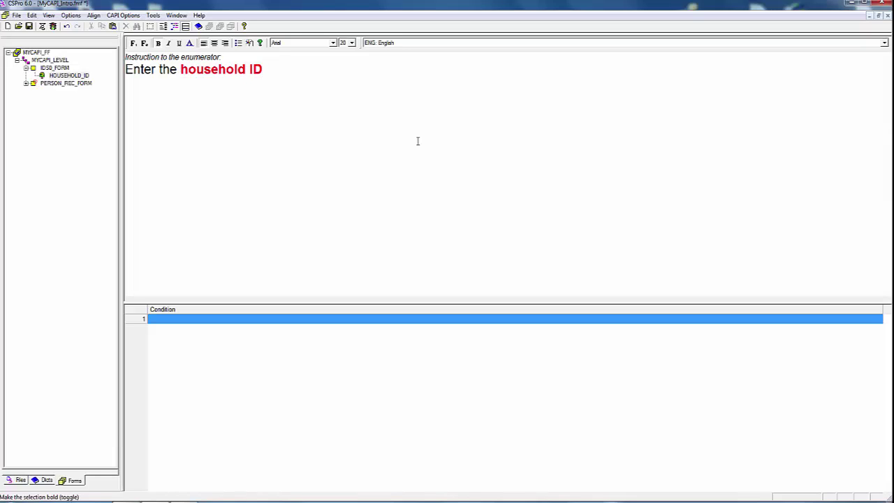